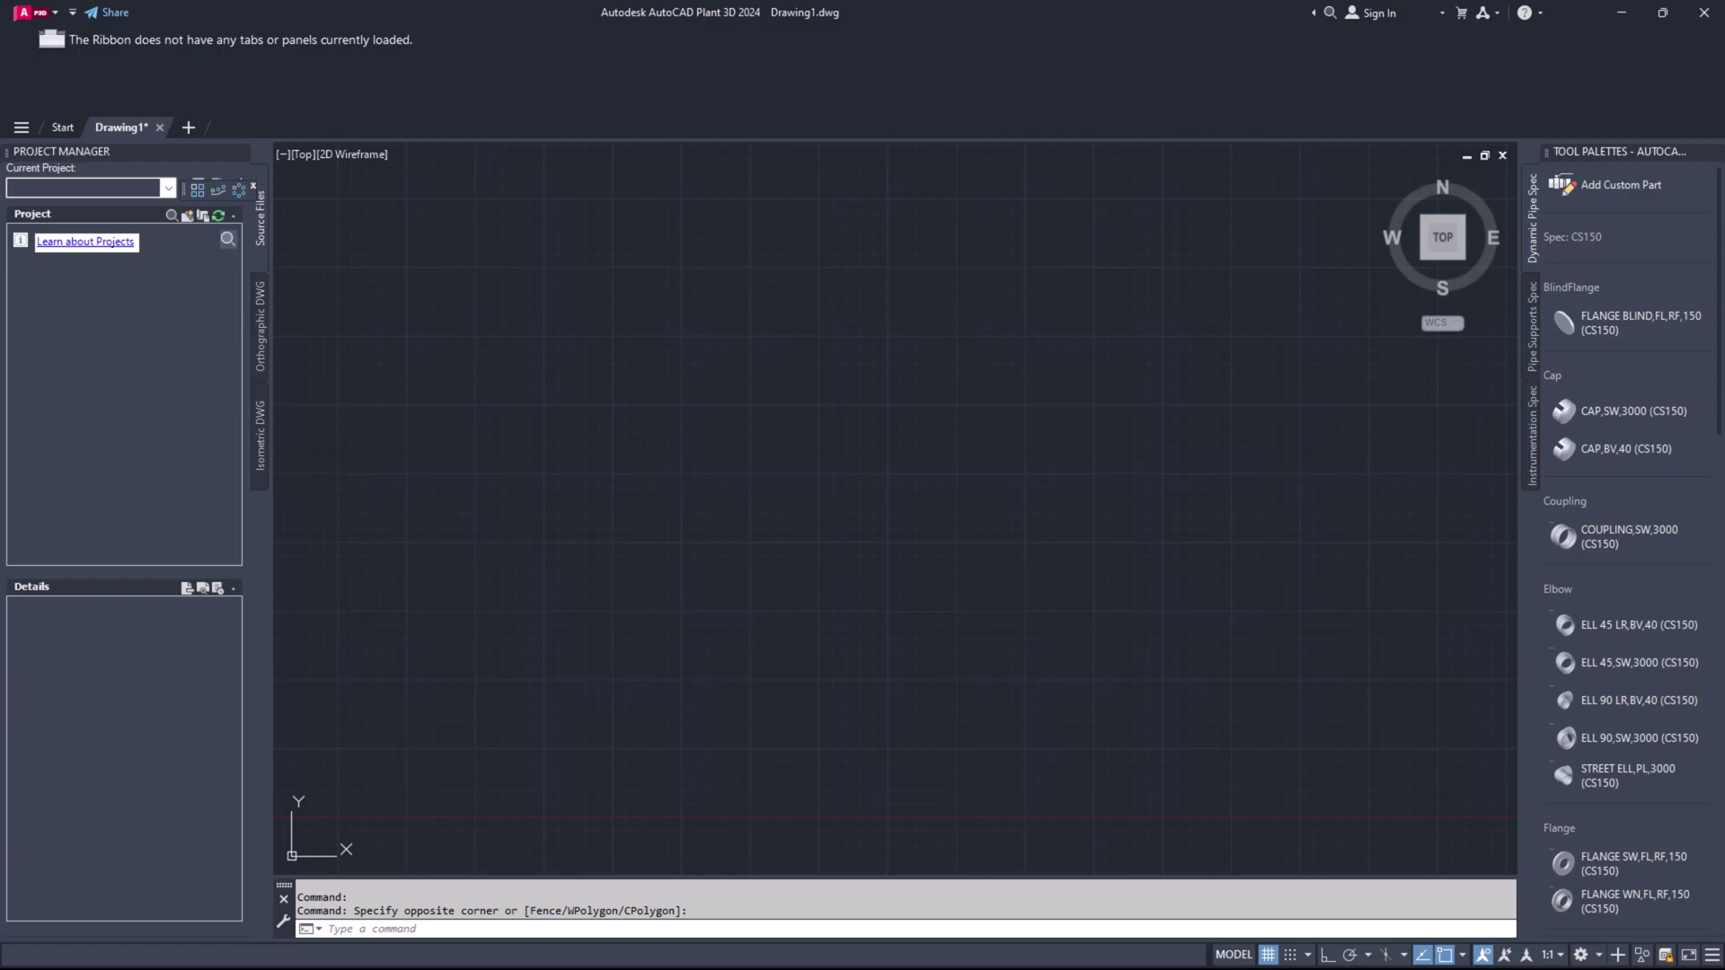
Step: Restore the ribbon with RIBBON, then load PnP.cuix from the Support folder via MENU
key(Escape)
text(RIBBON)
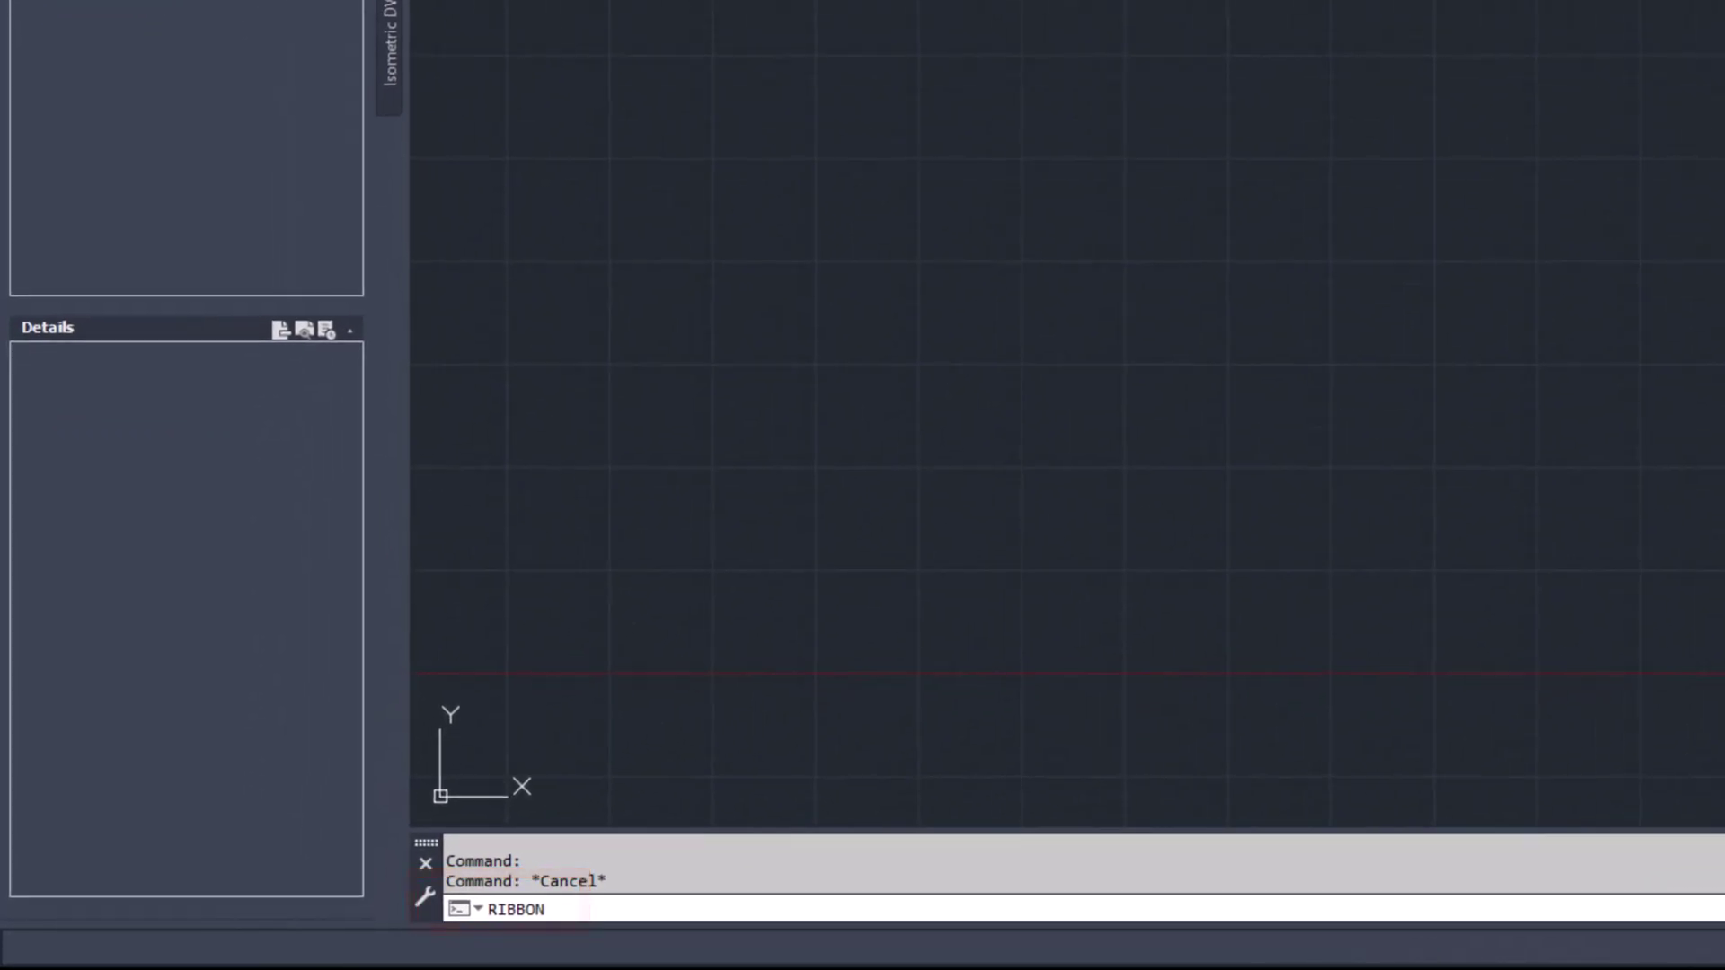
key(Return)
key(Escape)
text(MENU)
key(Return)
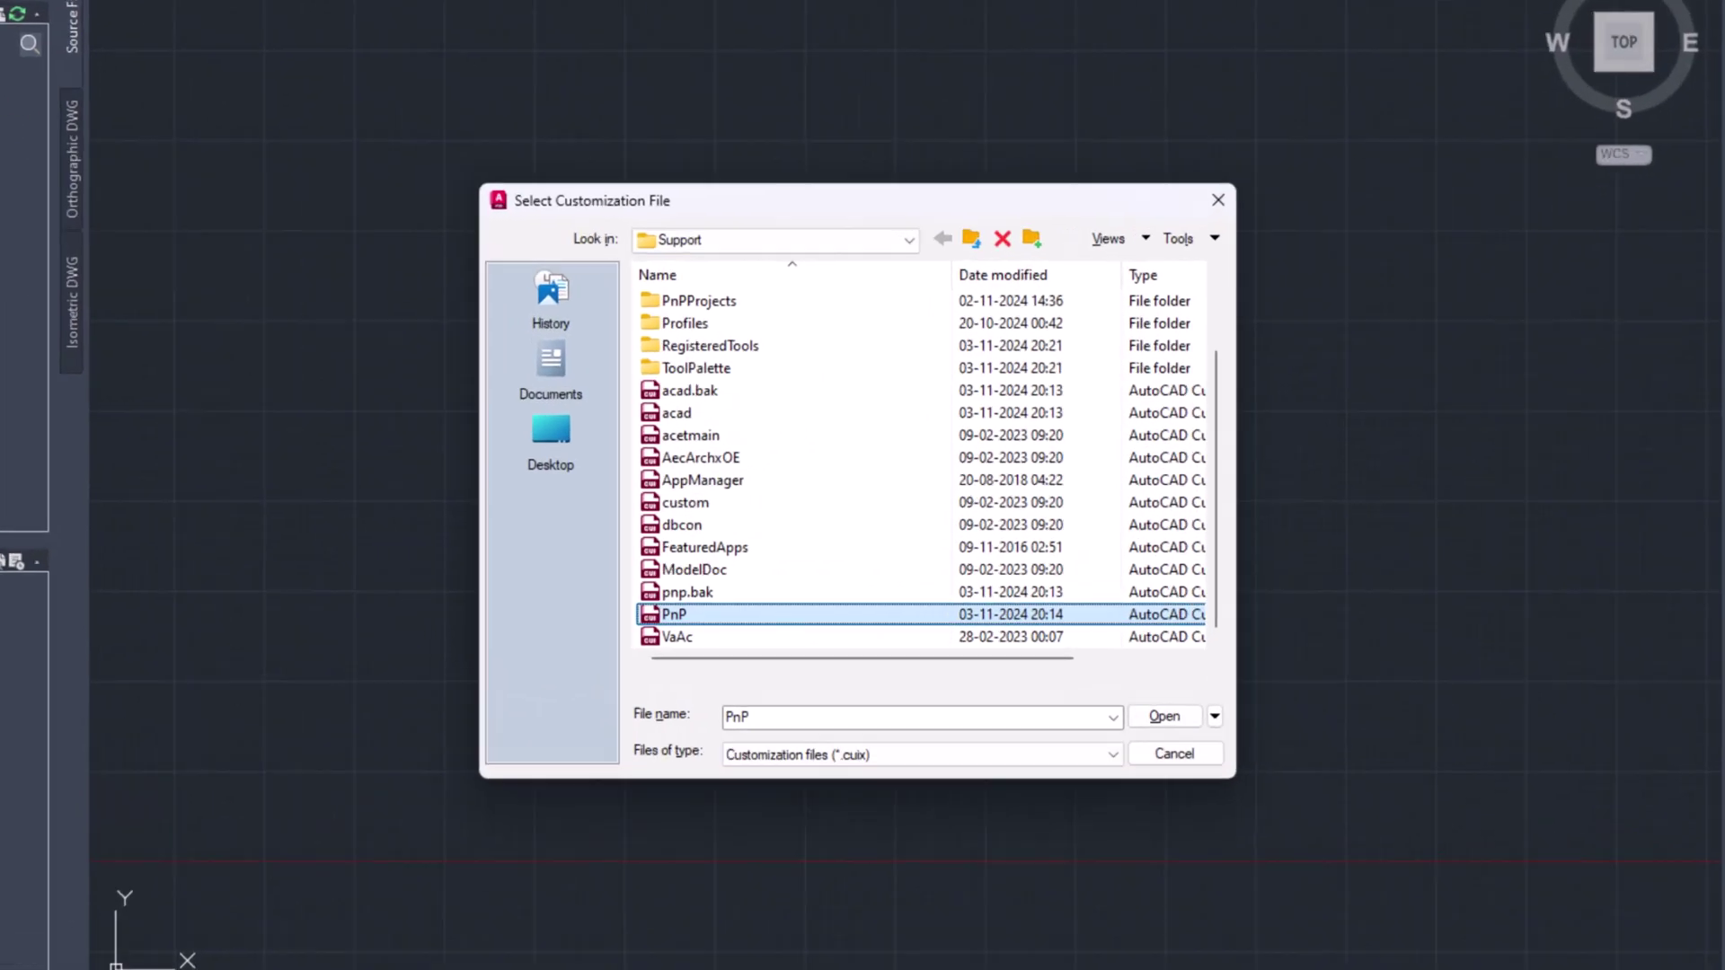
click(702, 585)
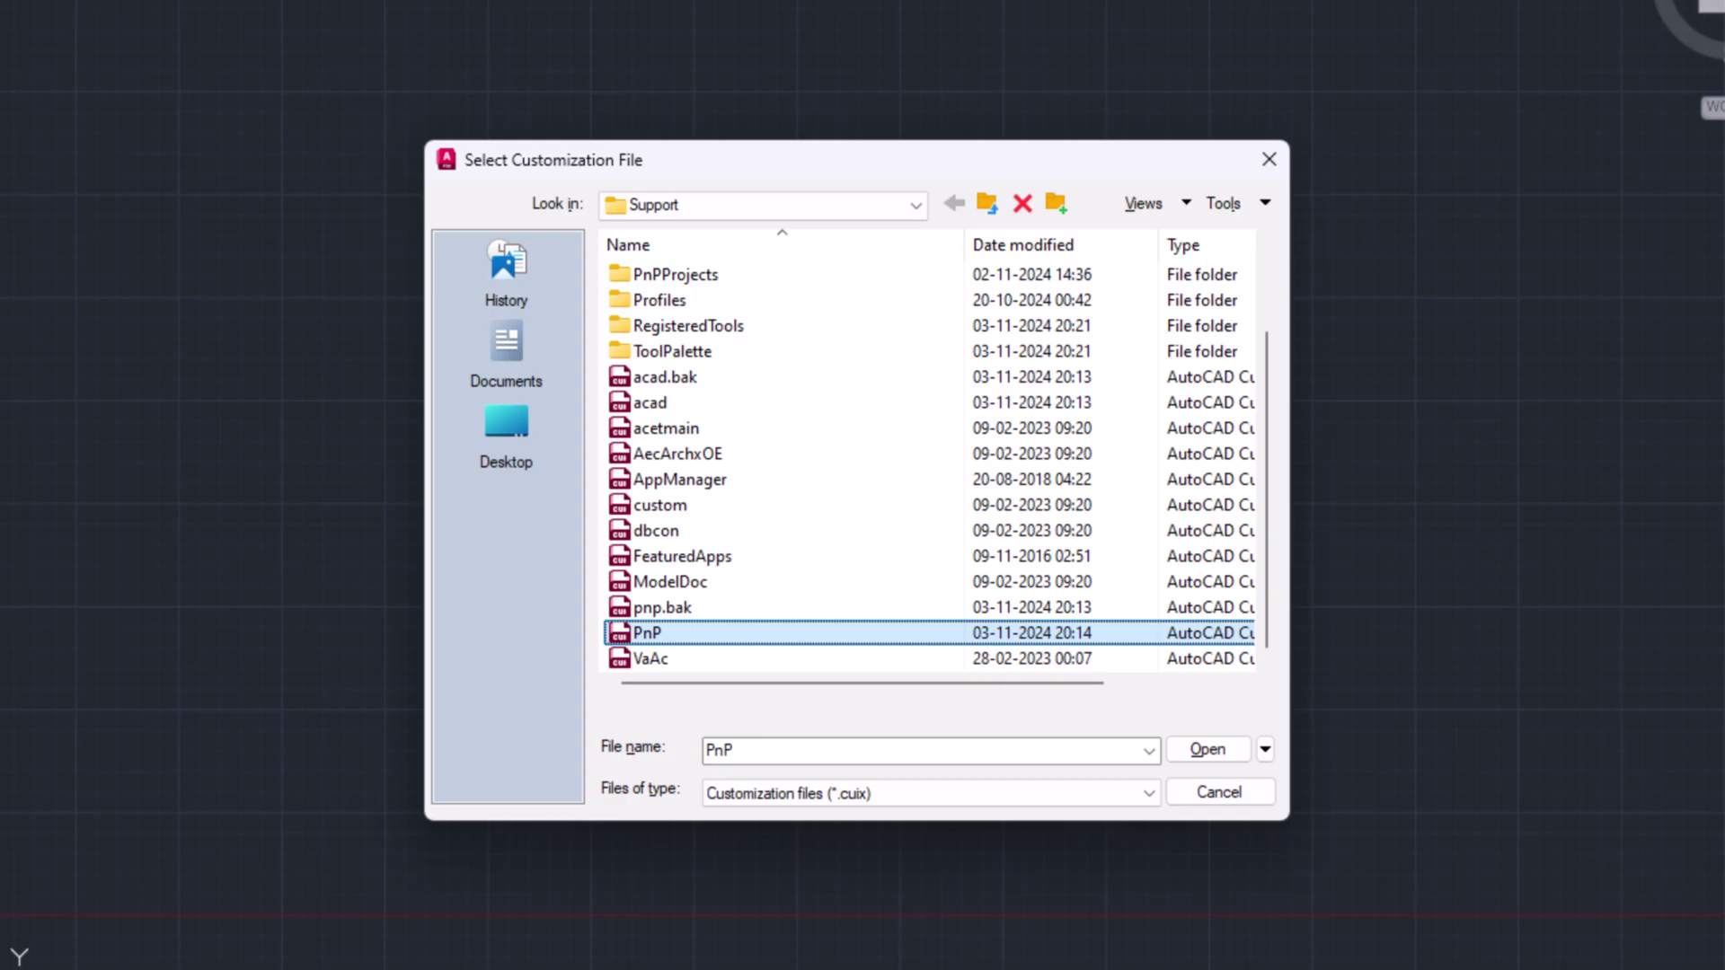
click(1207, 750)
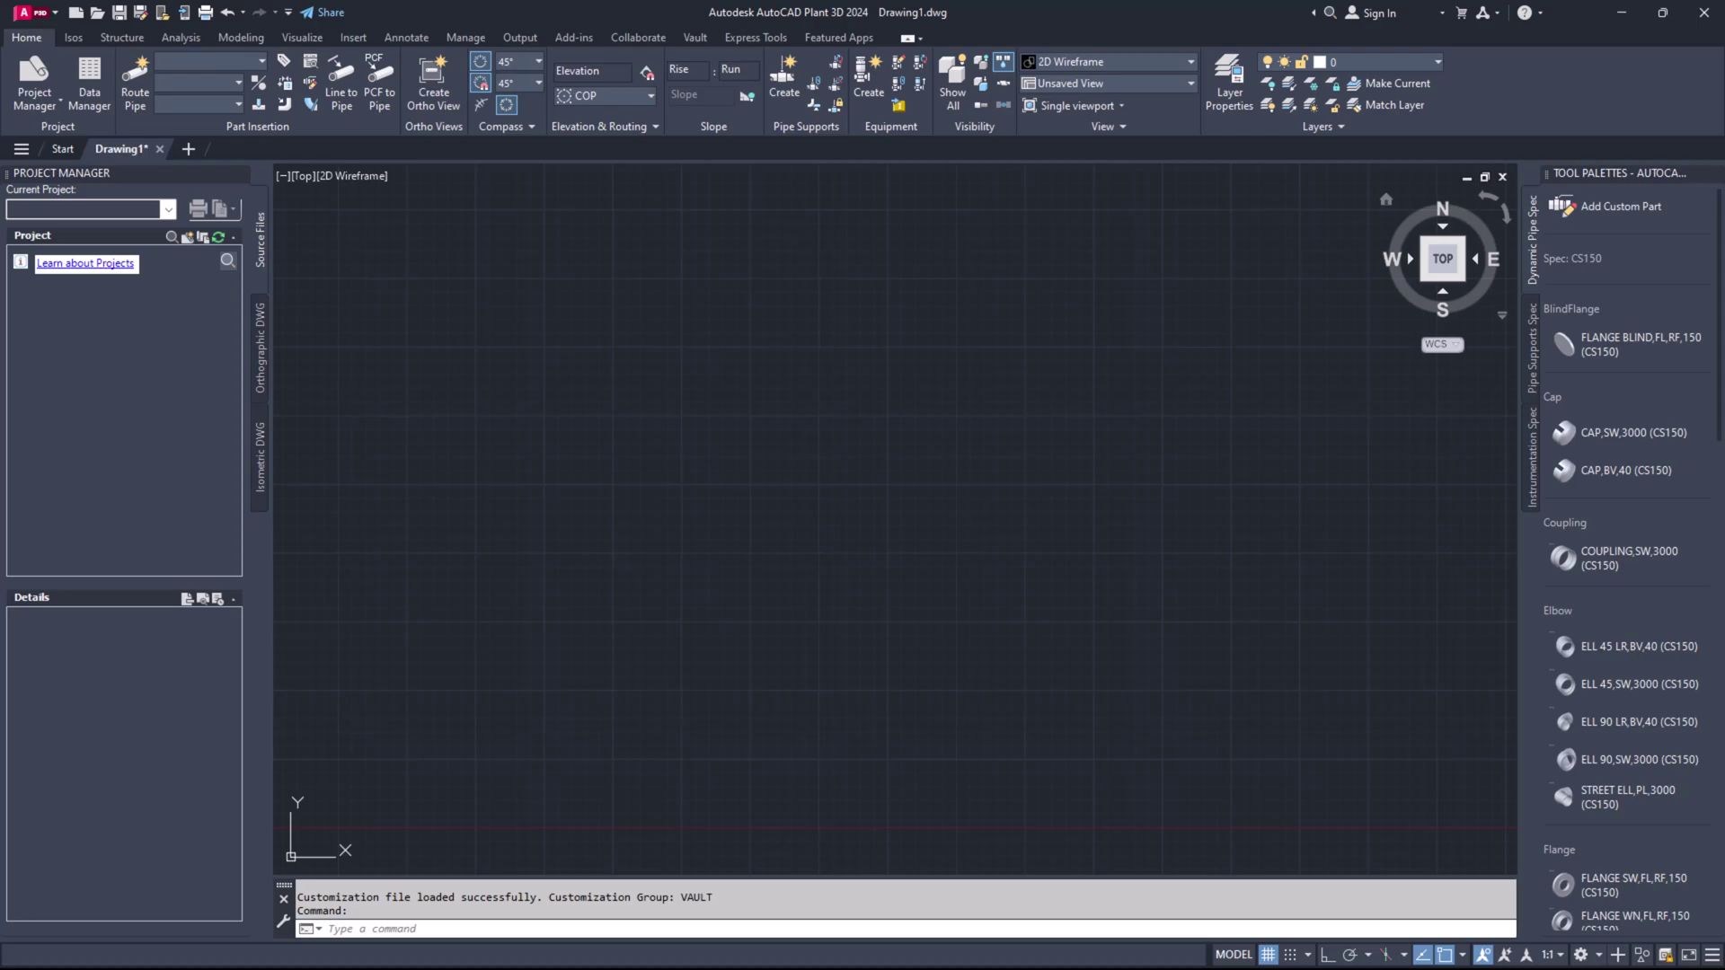
Step: Check the workspace list and bring up the CUI customization editor
click(1581, 954)
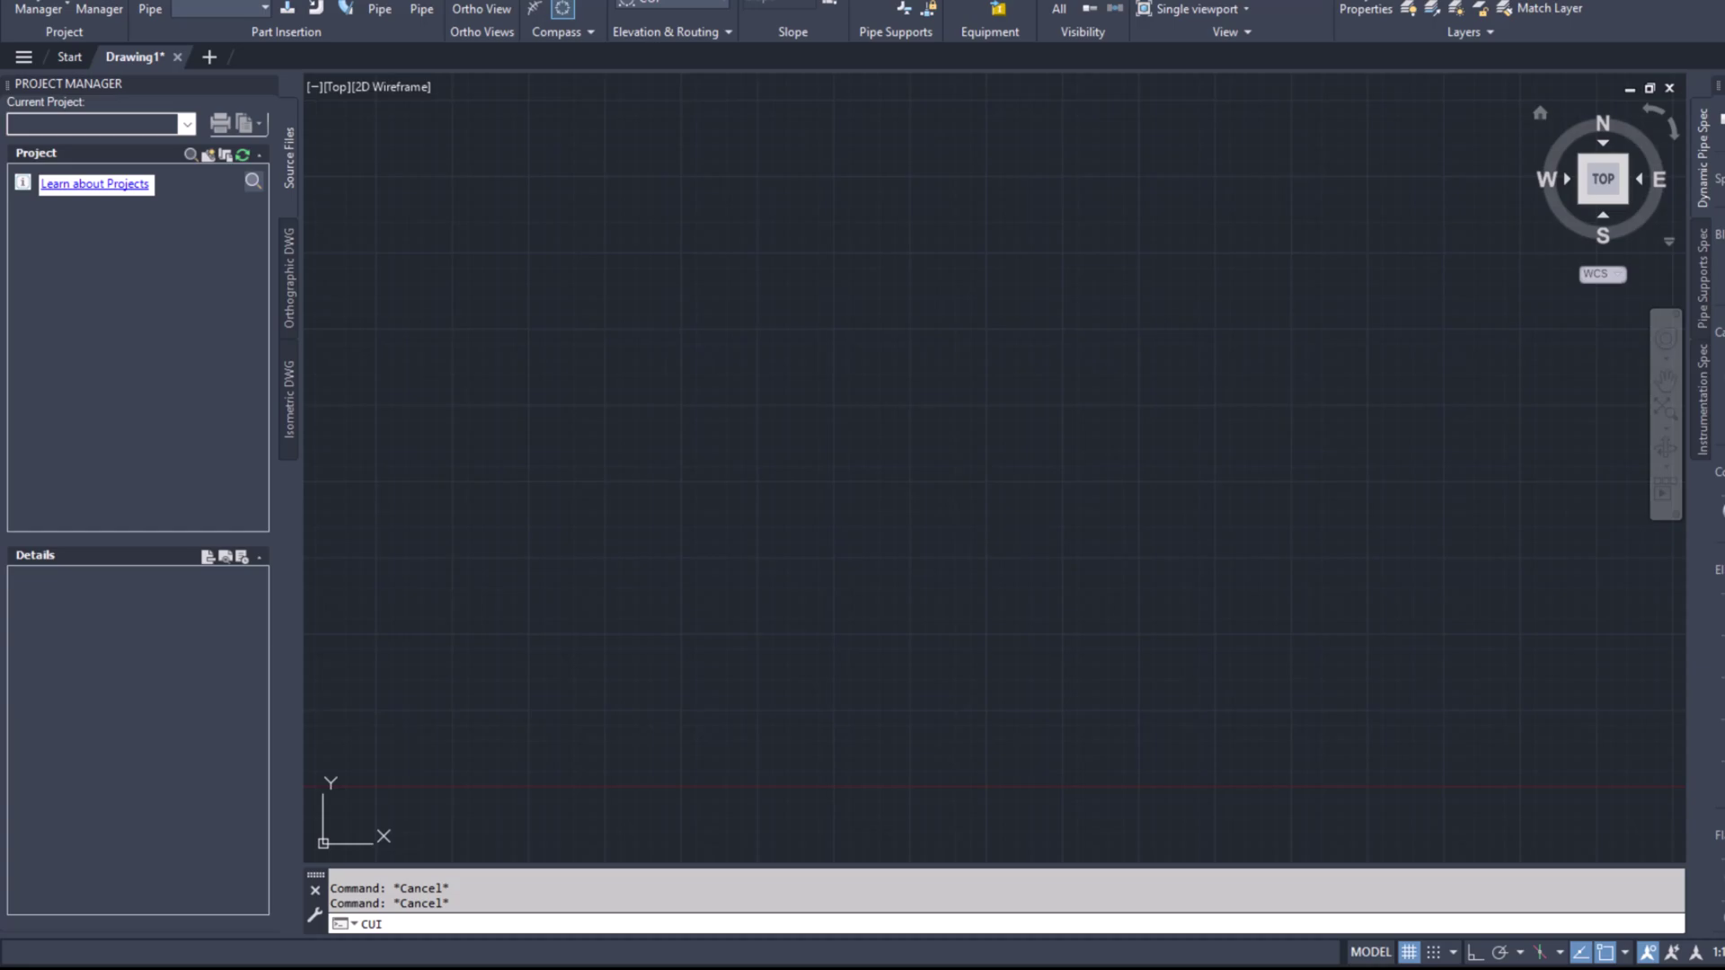
text(CUI)
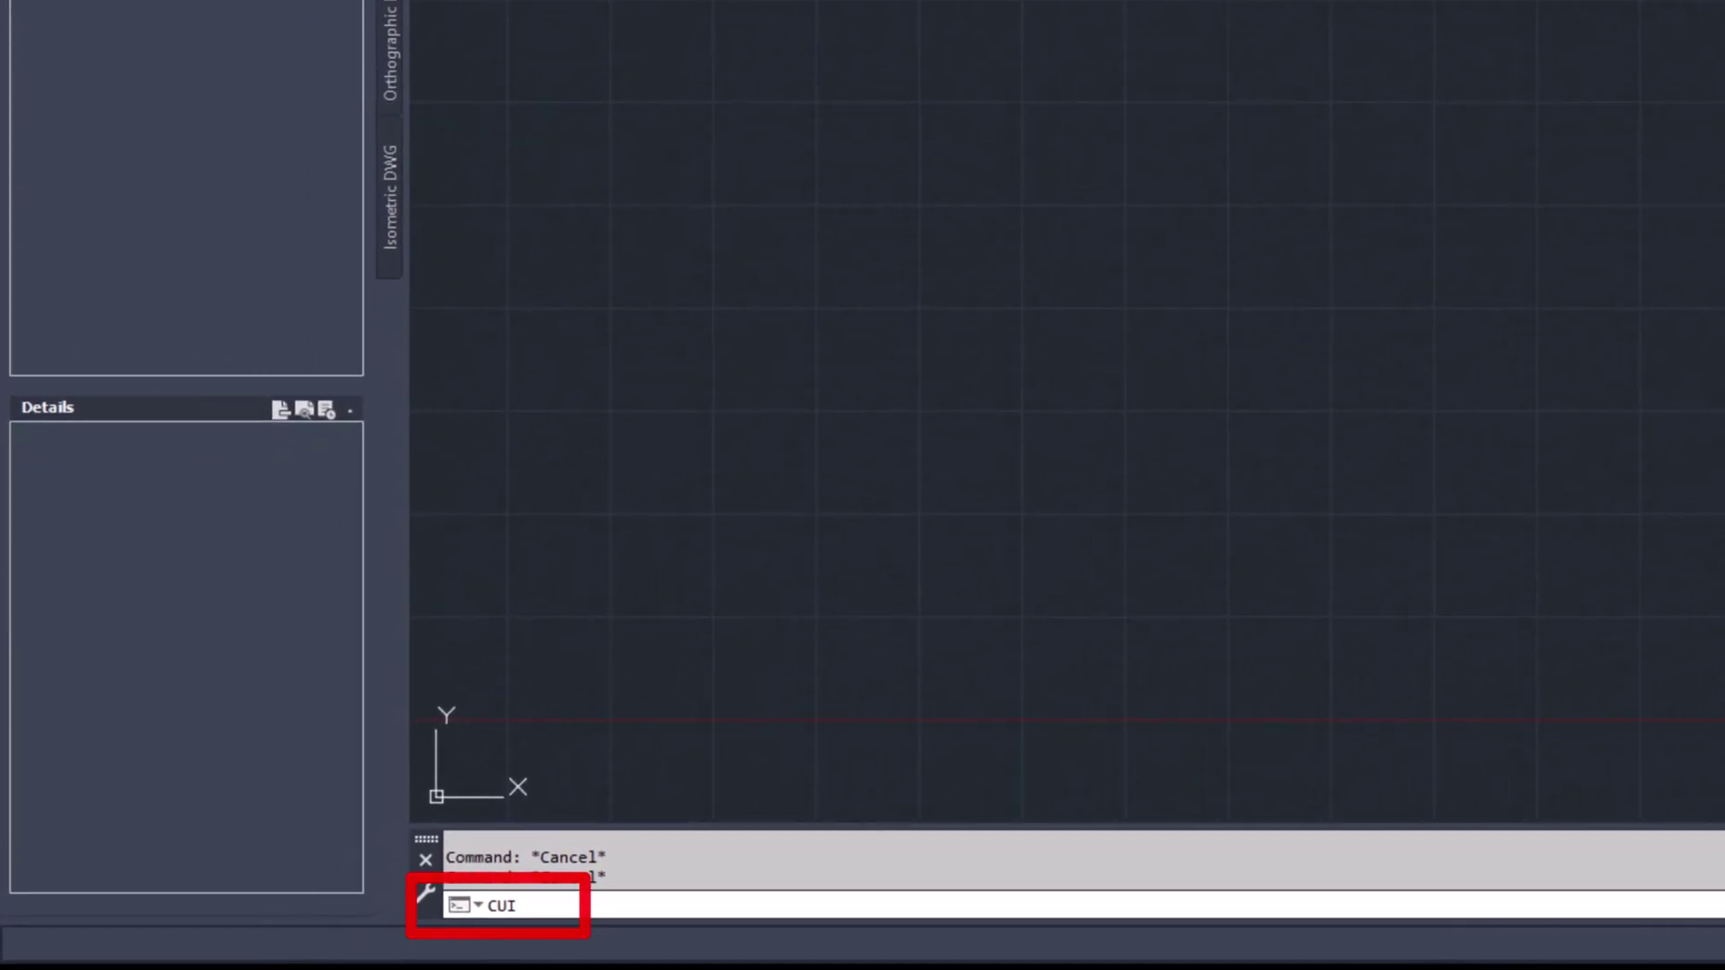
text(OPTIONS)
key(Return)
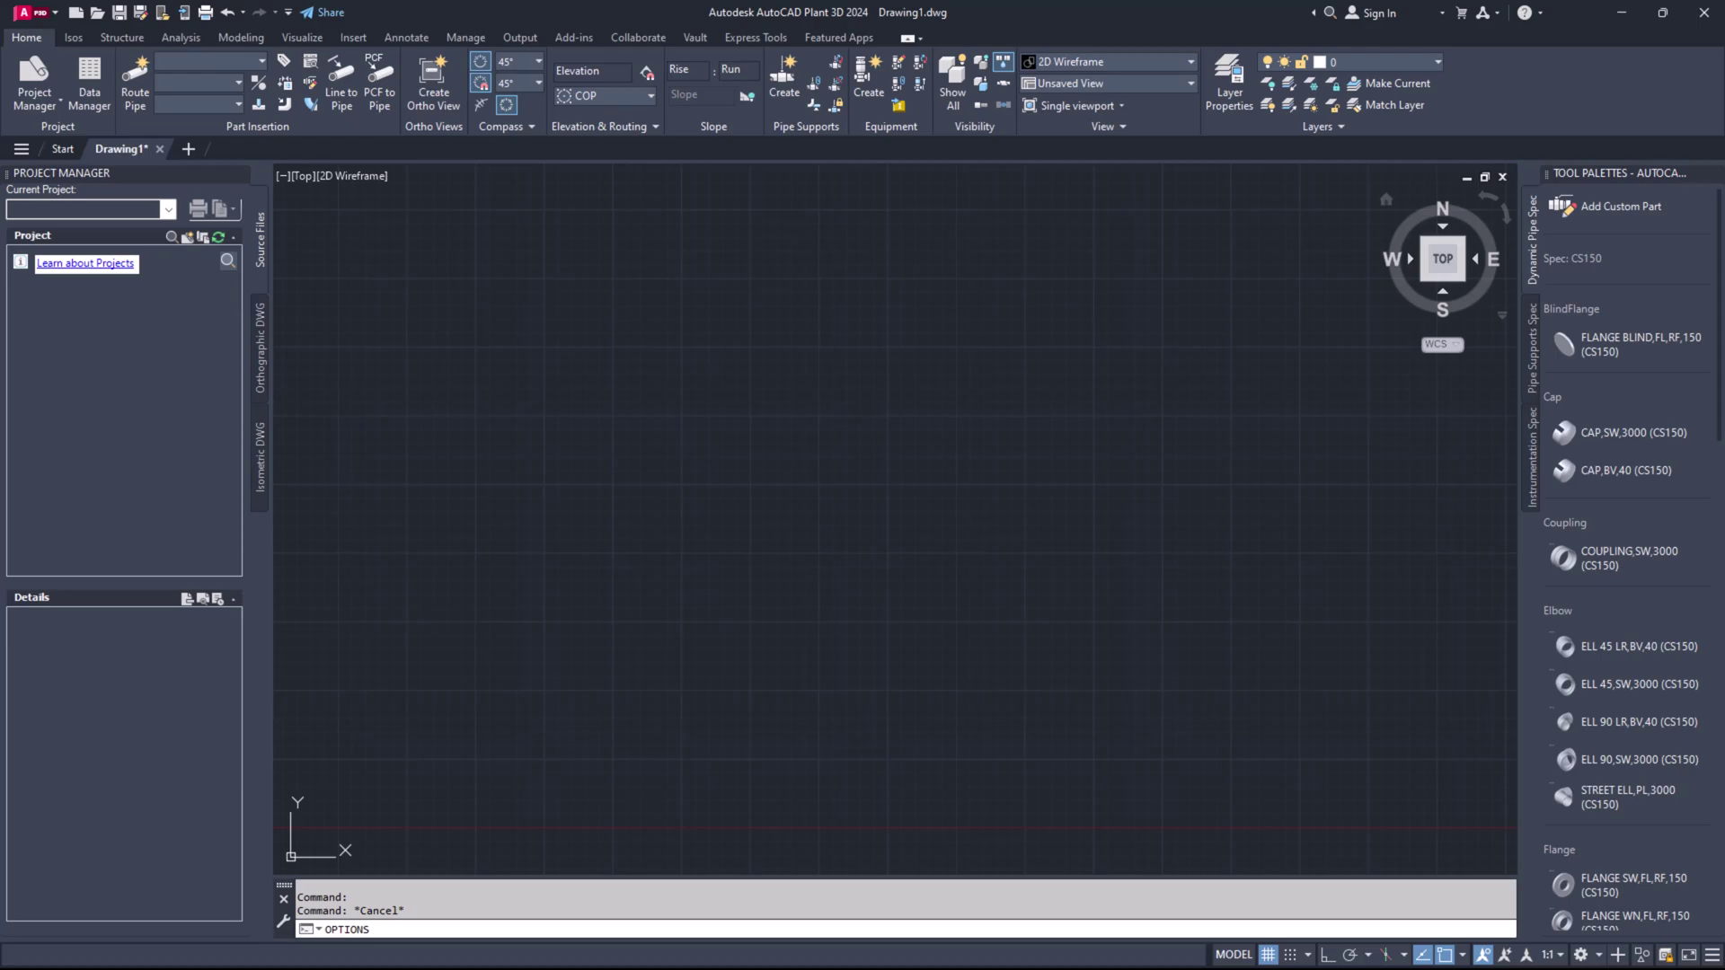
Step: Export the current unnamed profile from the Options Profiles tab to a profile file
click(24, 12)
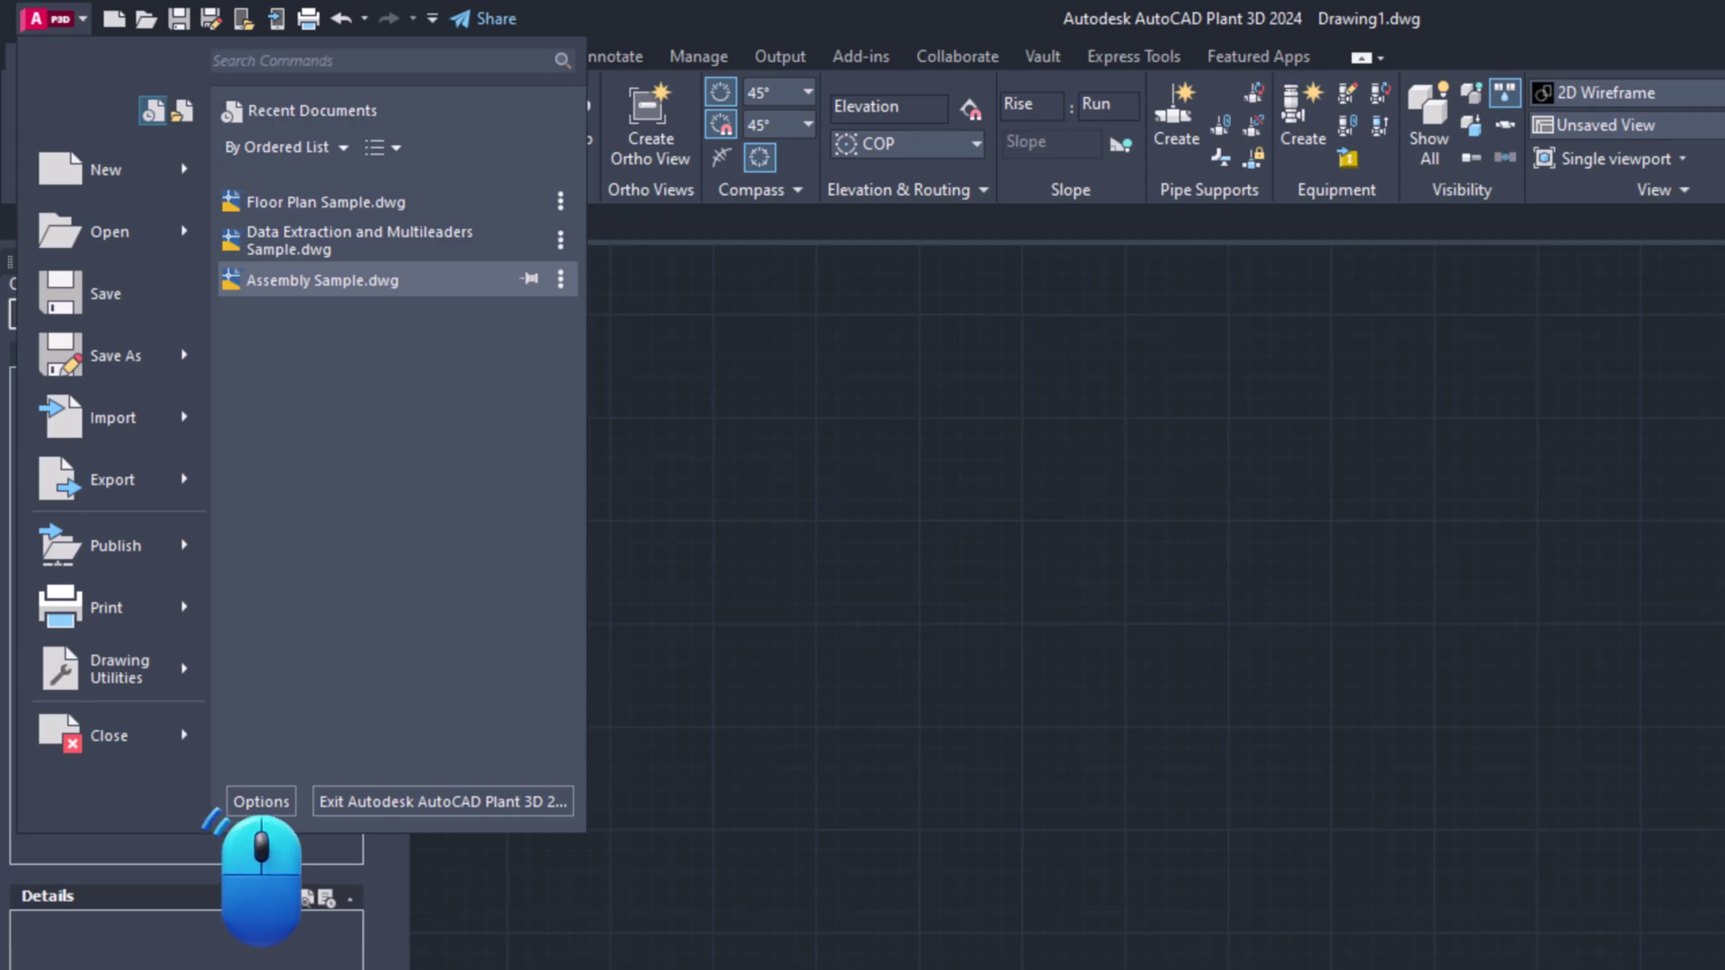
click(260, 800)
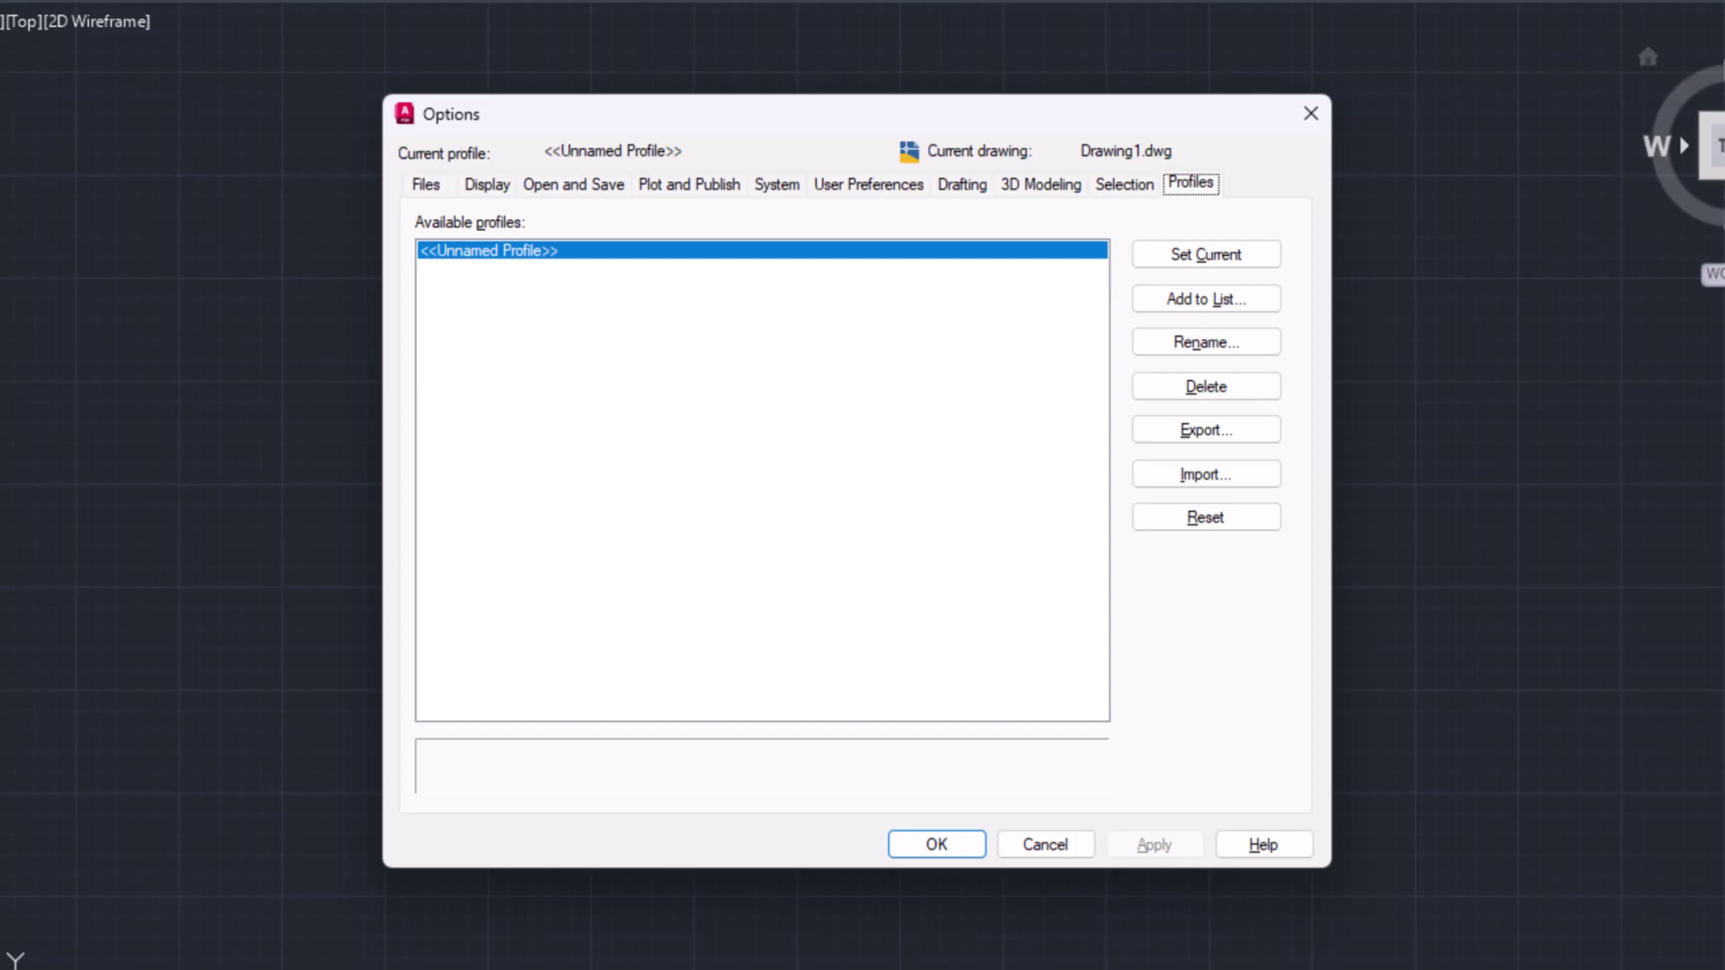
click(1206, 429)
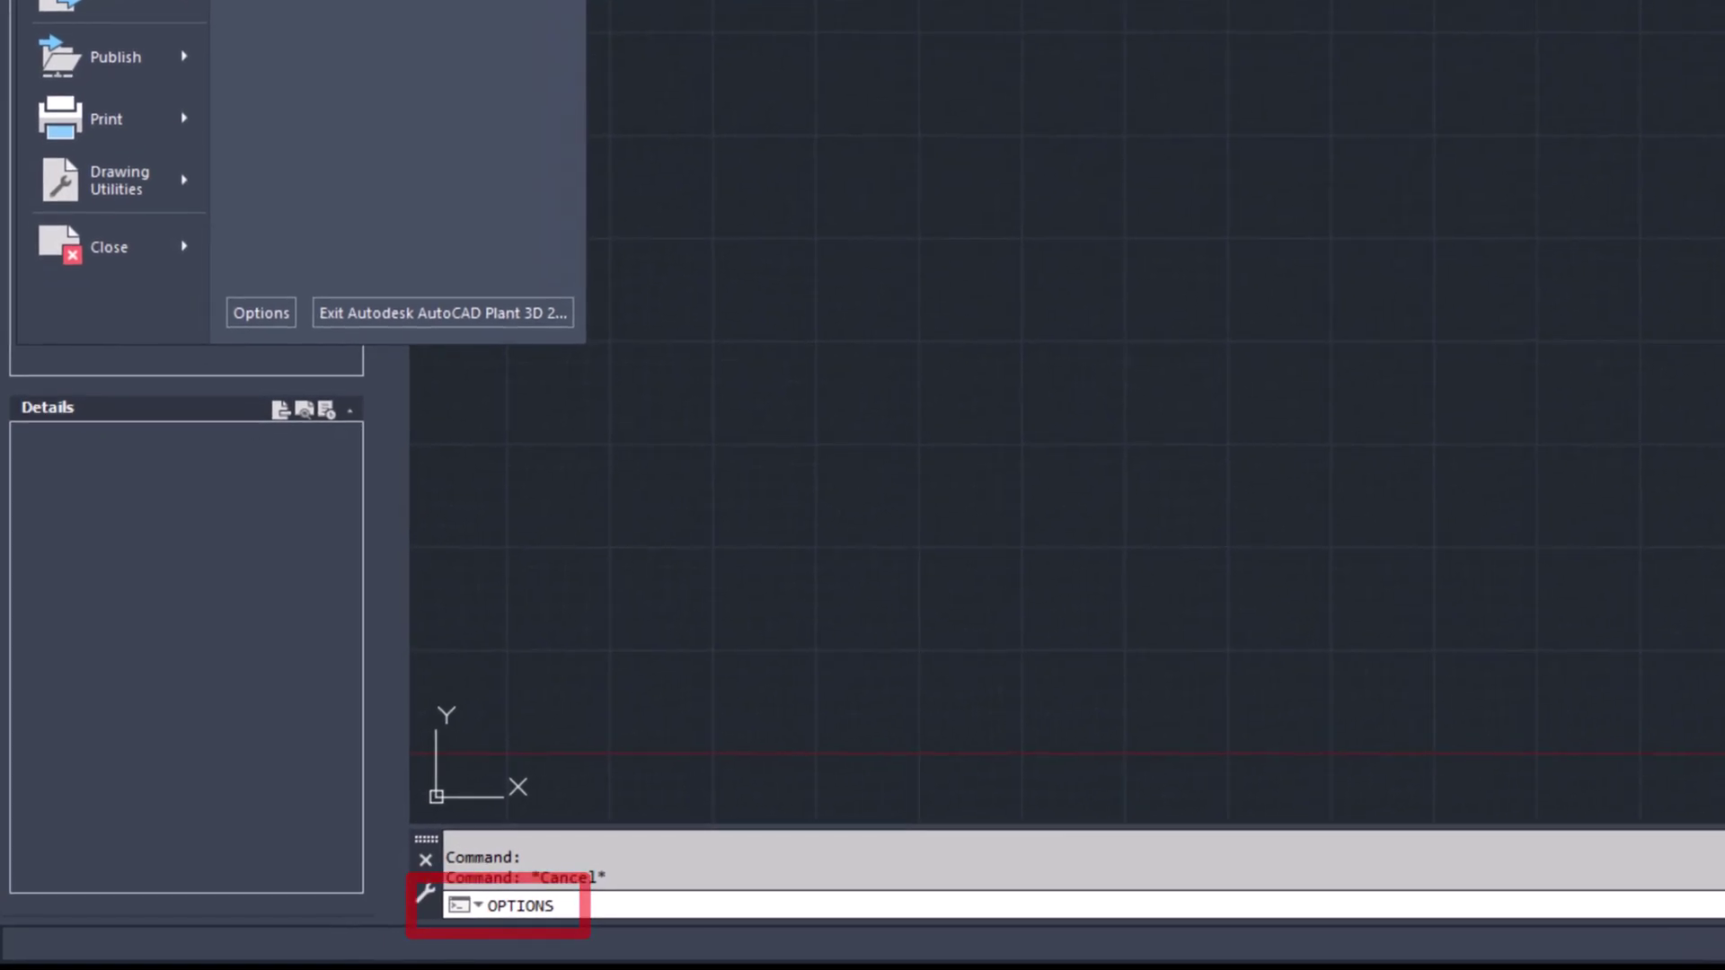
key(Return)
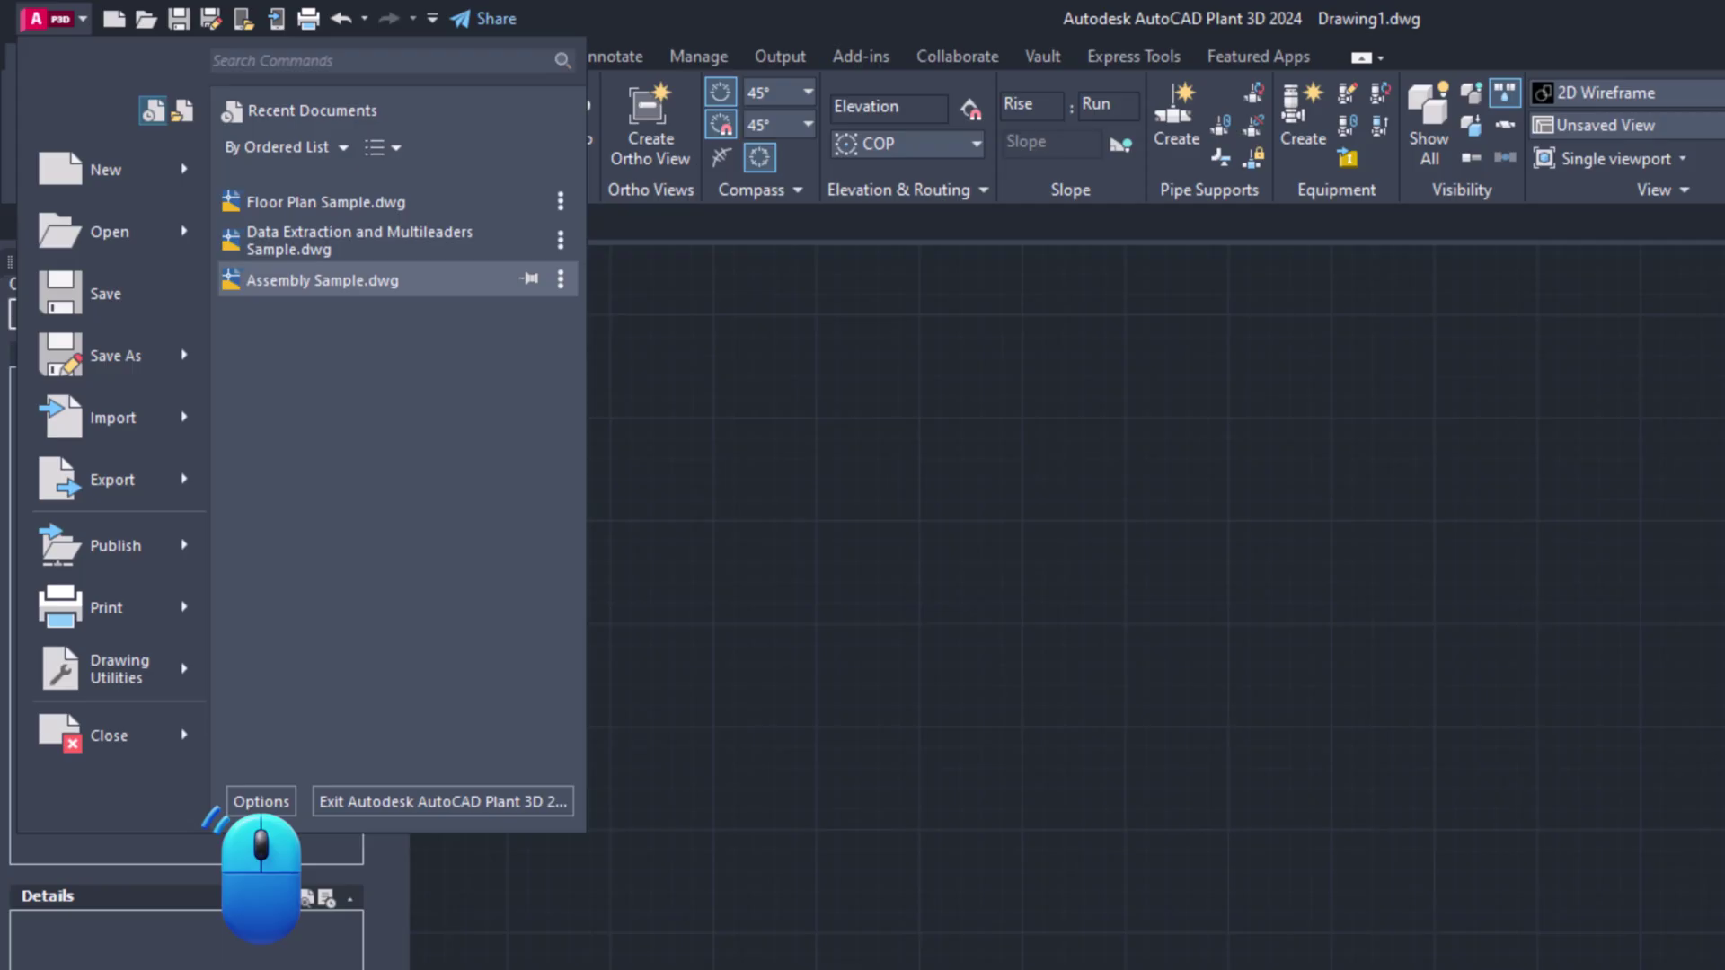
Step: Import Unnamed Profile.arg, set it current, and delete the old <<Unnamed Profile>>
click(260, 801)
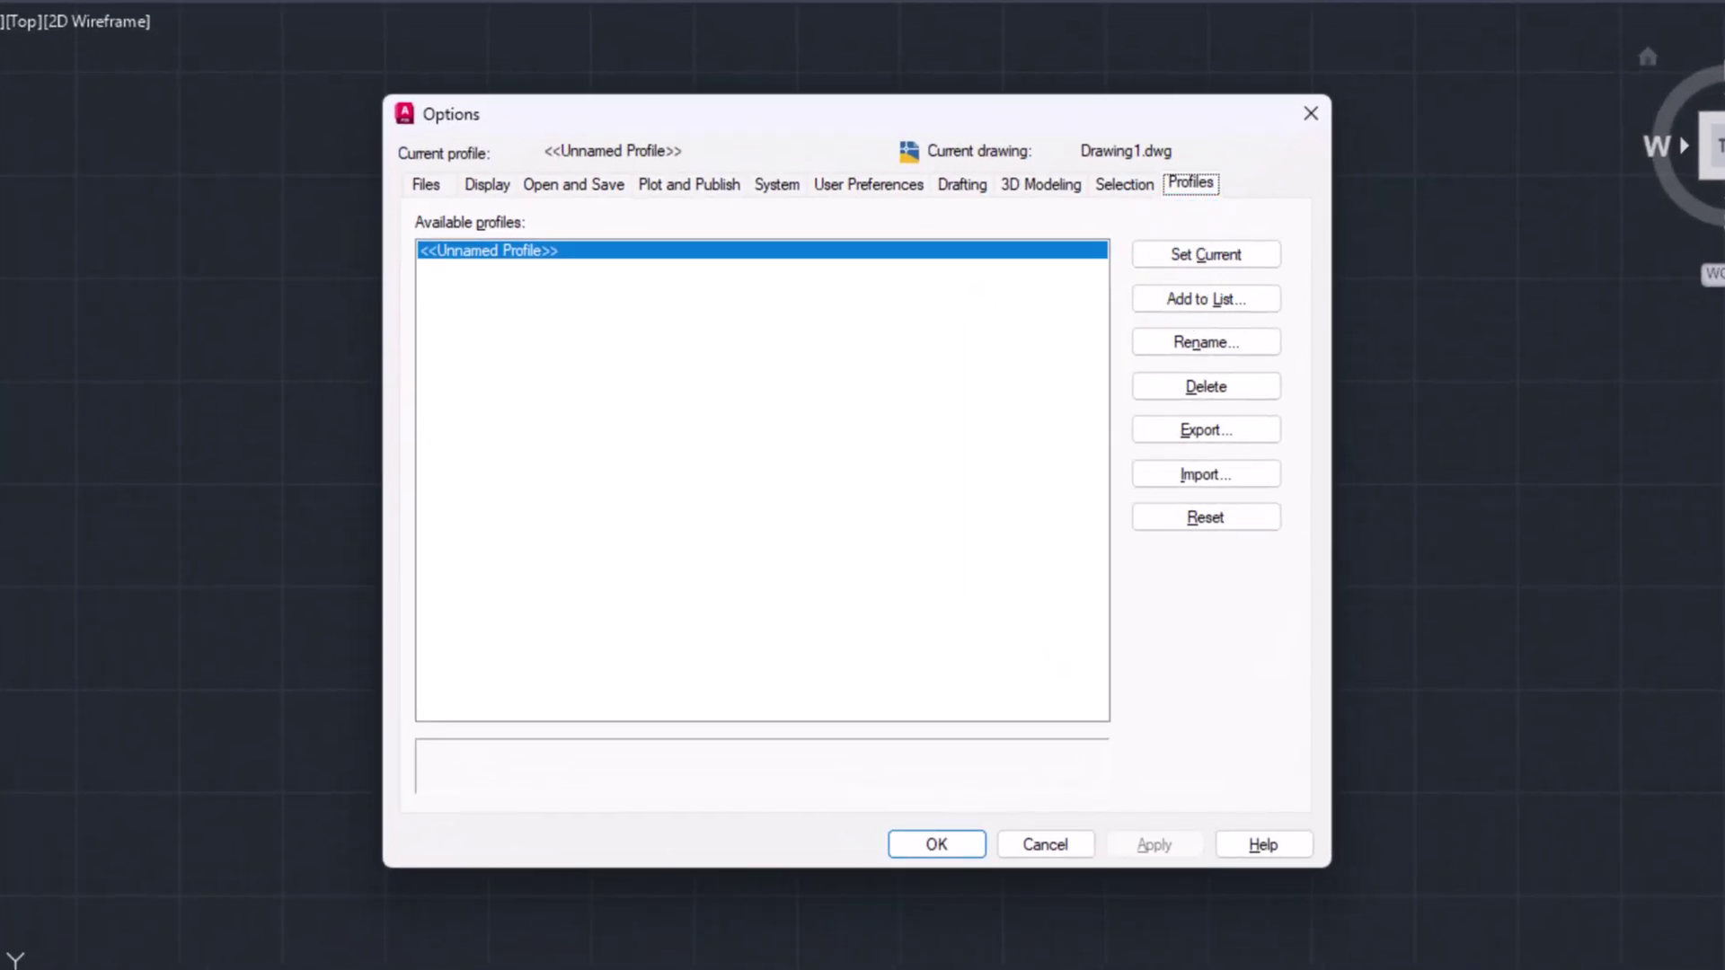
click(1204, 474)
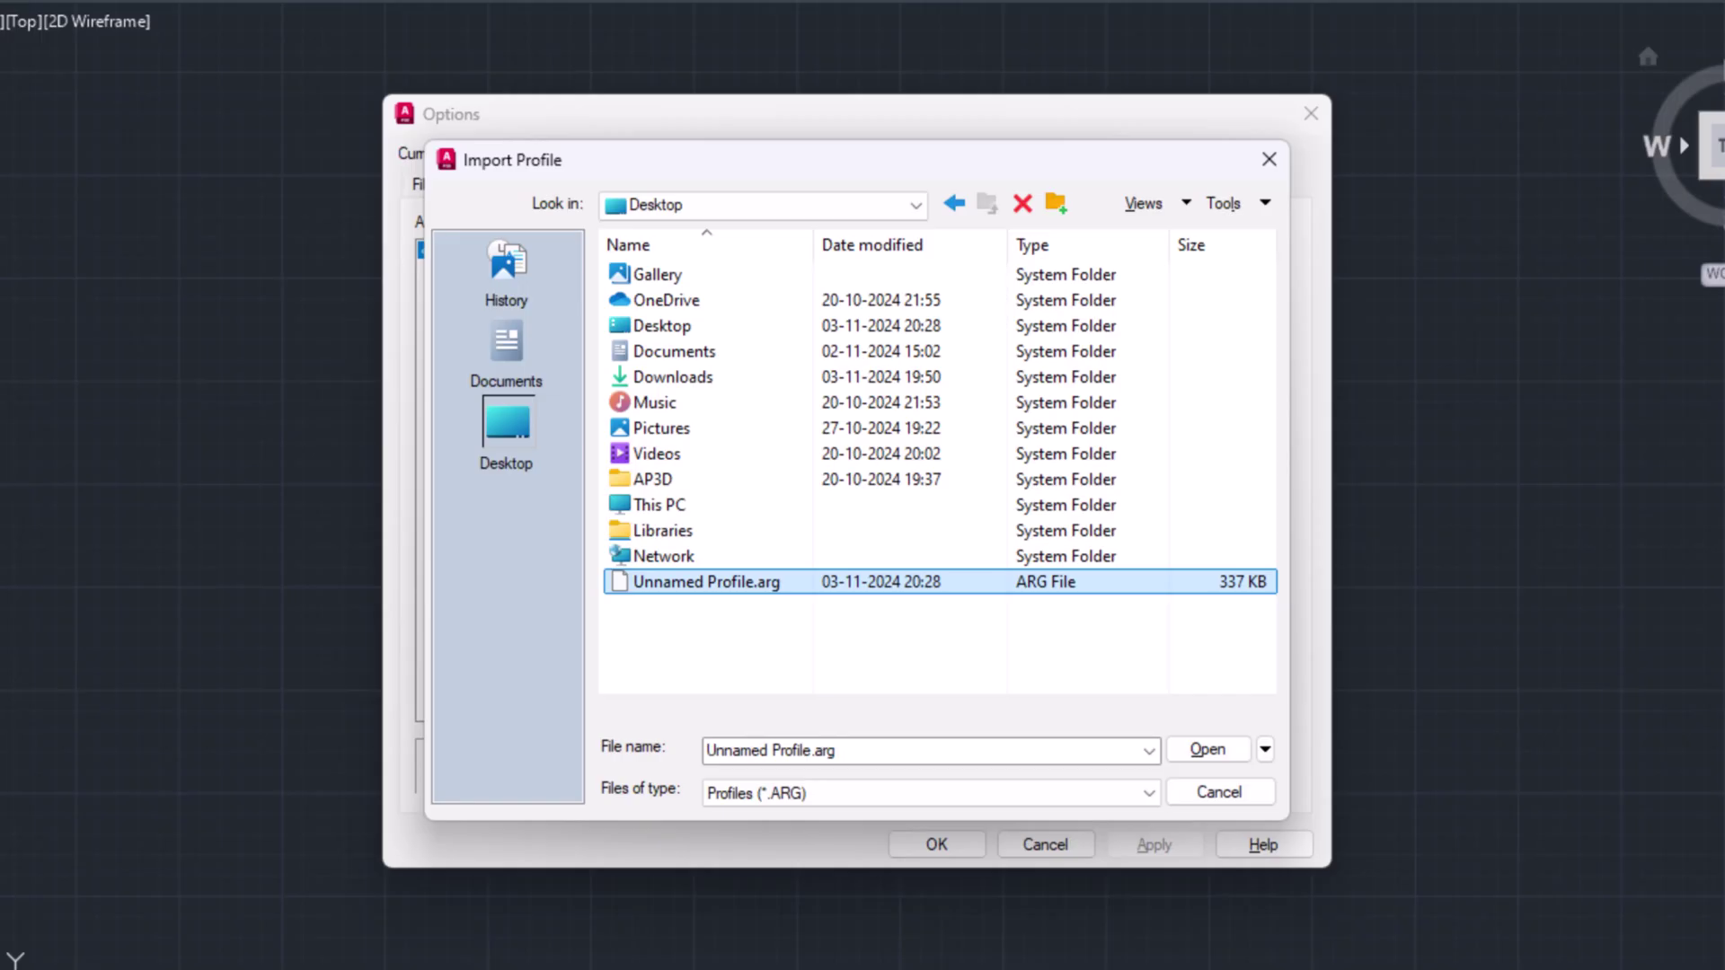
key(Return)
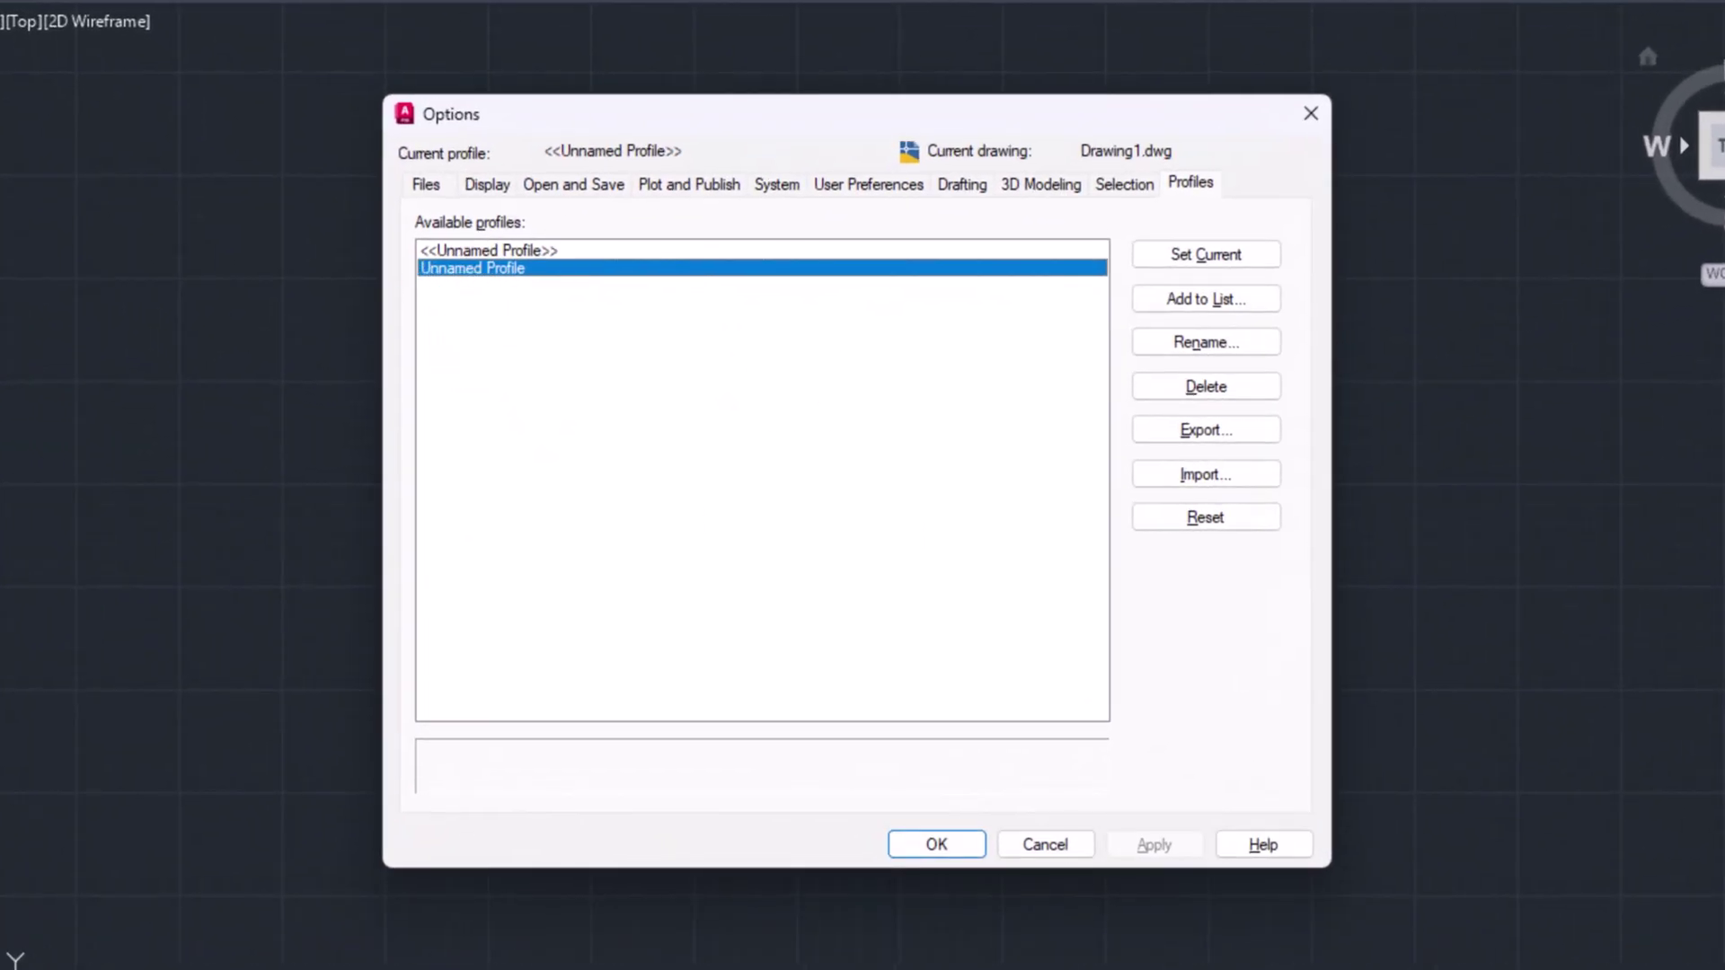
click(1206, 253)
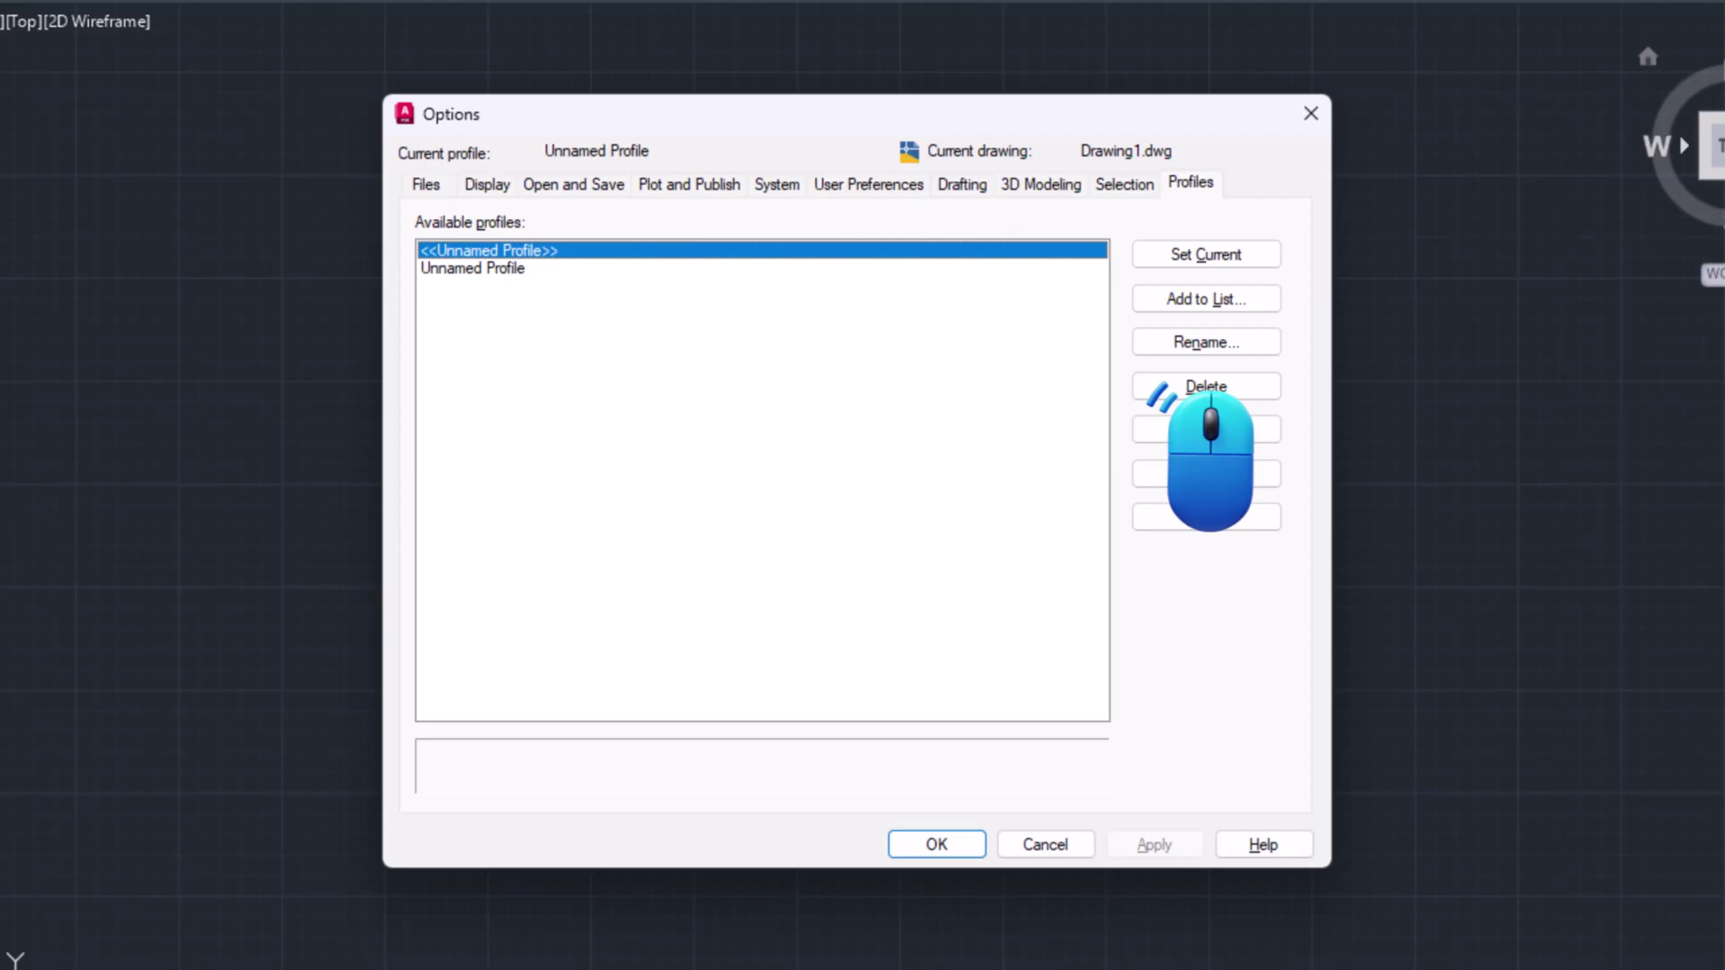
click(1206, 387)
click(881, 537)
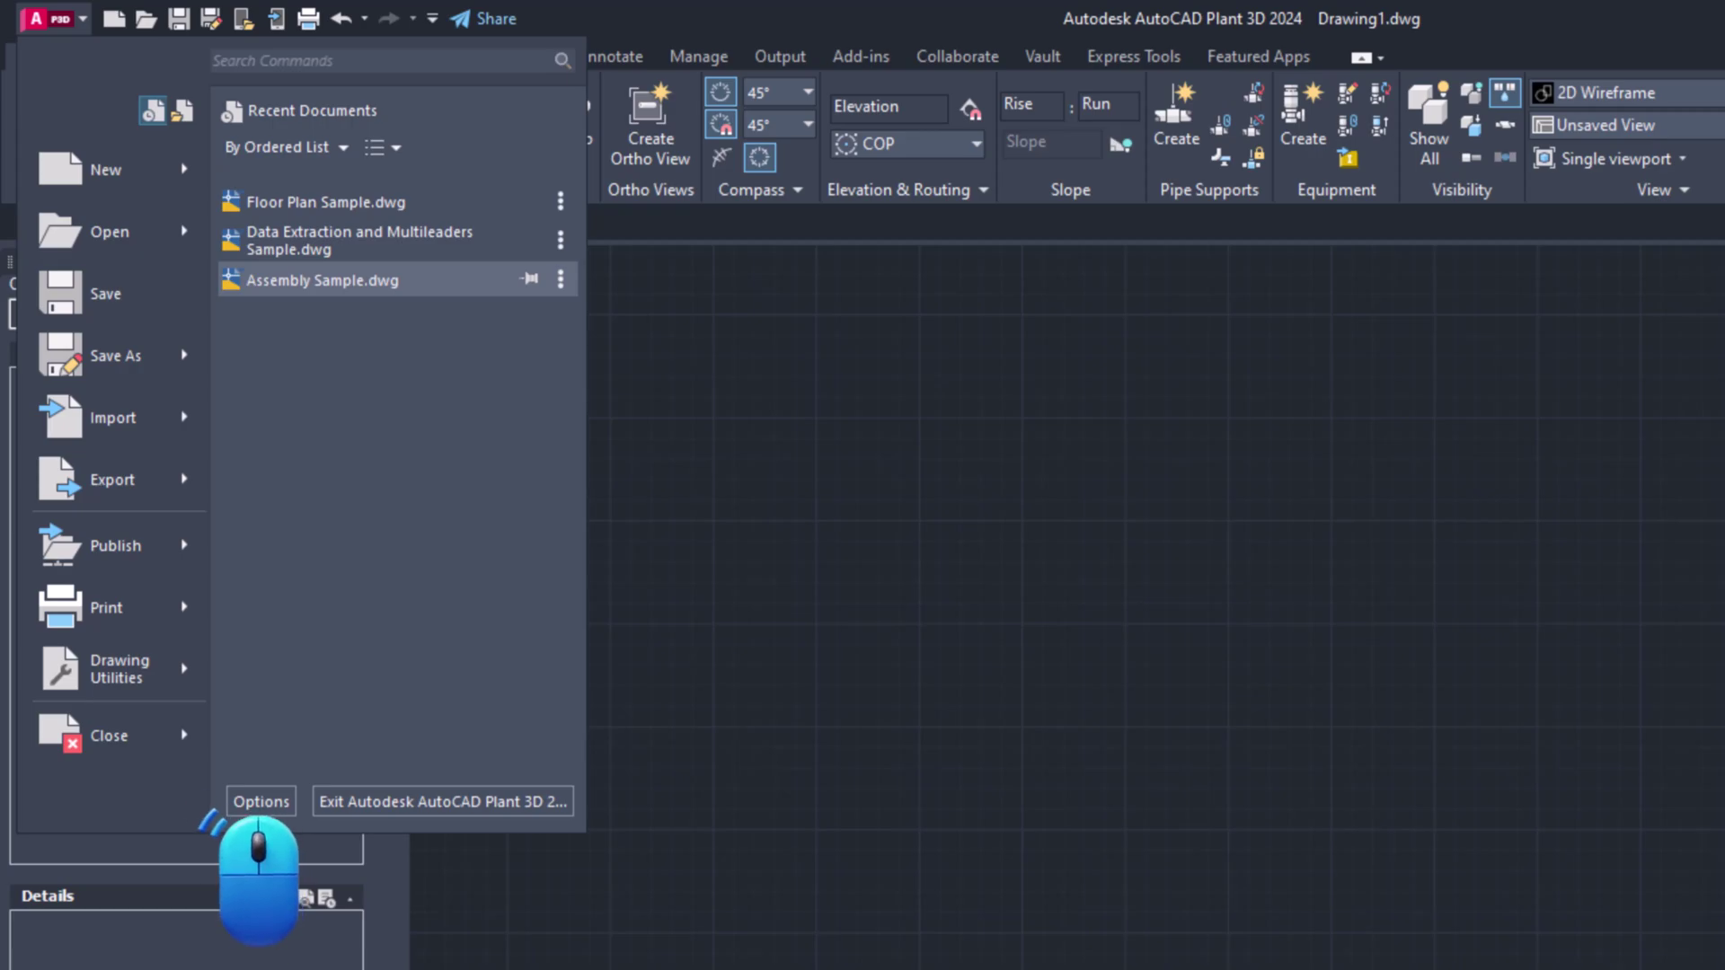
Step: Set the Main Customization File in Options > Files to PnP.cuix
click(260, 801)
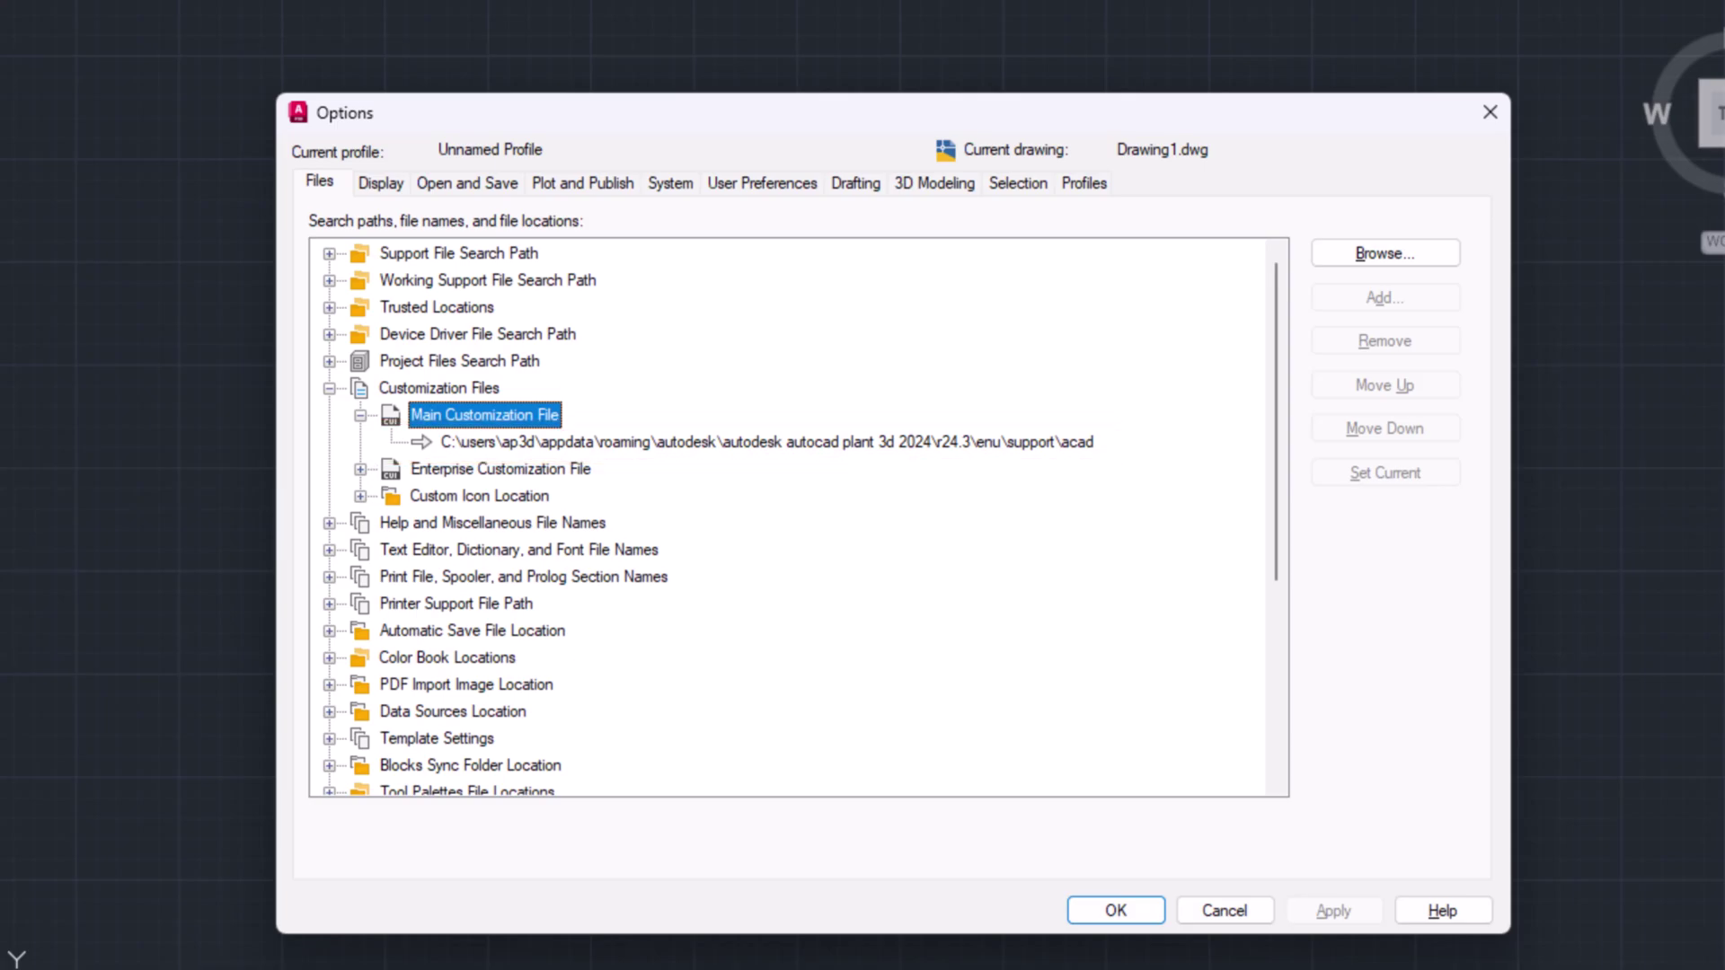
click(1385, 253)
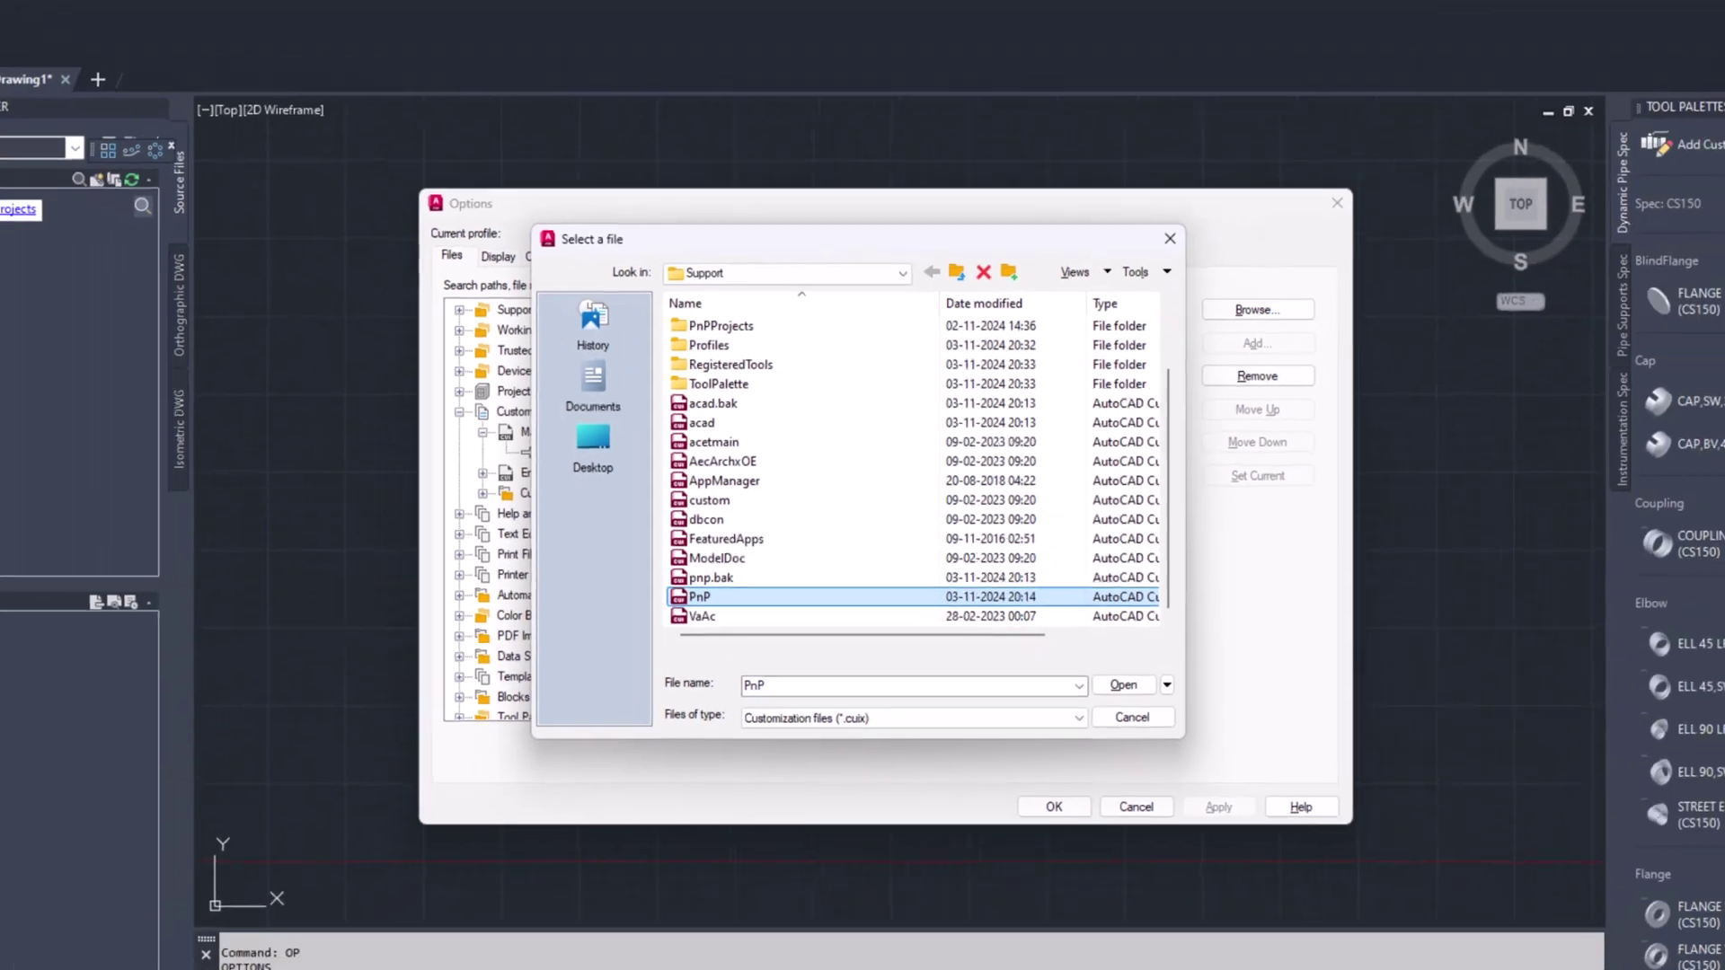
click(1122, 685)
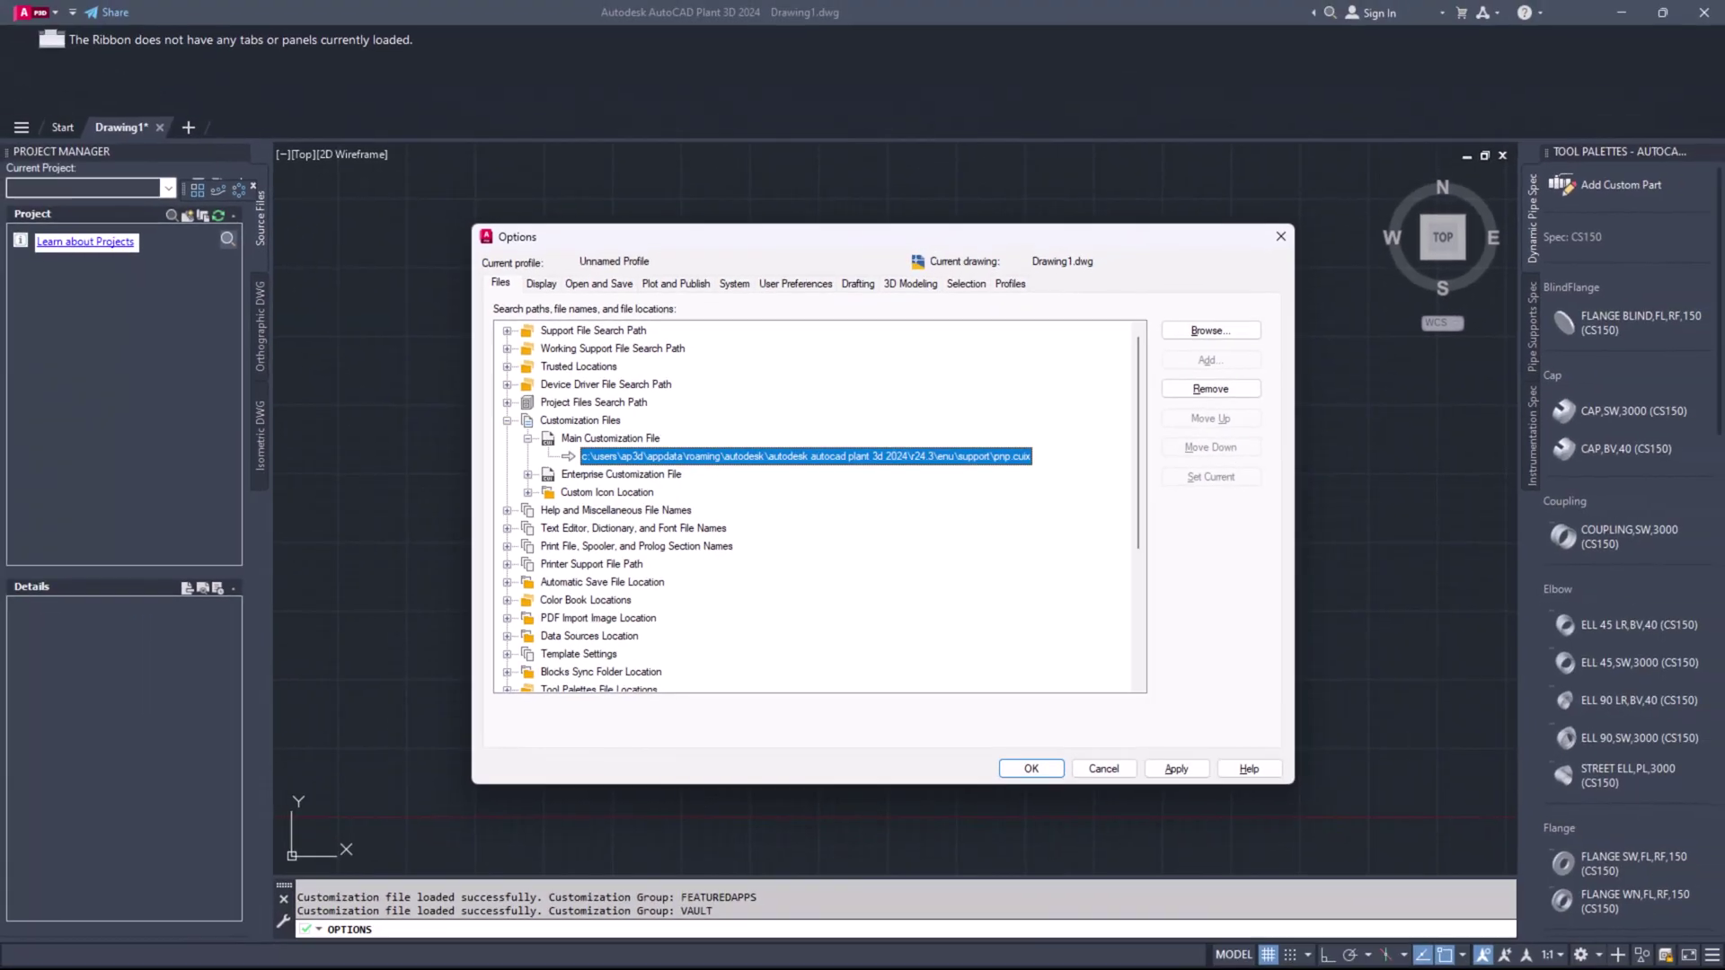
key(Return)
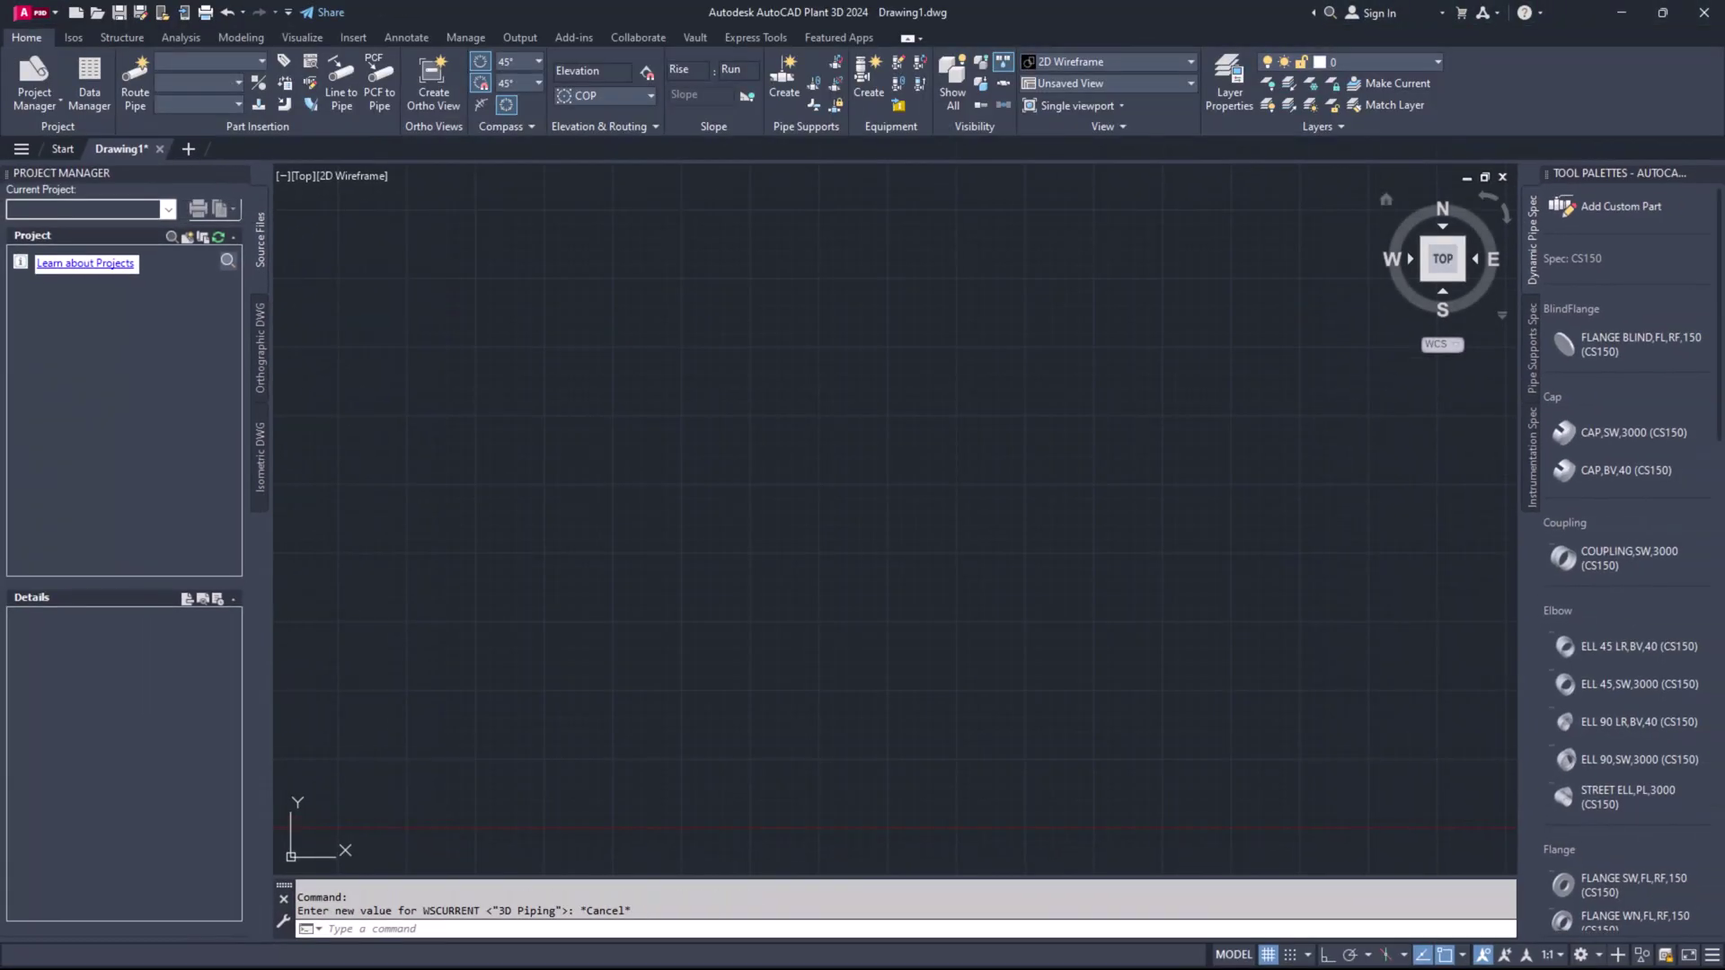